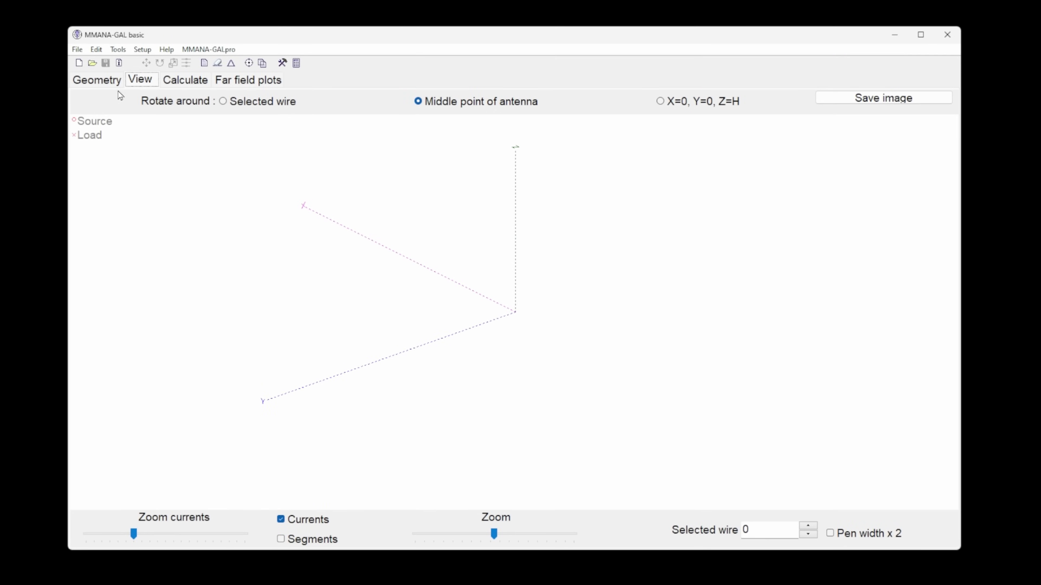
Enter a 10.2 m vertical wire from 0,0,0 (R 0.8, Seg -1) and feed it at its base with w1b.
click(107, 81)
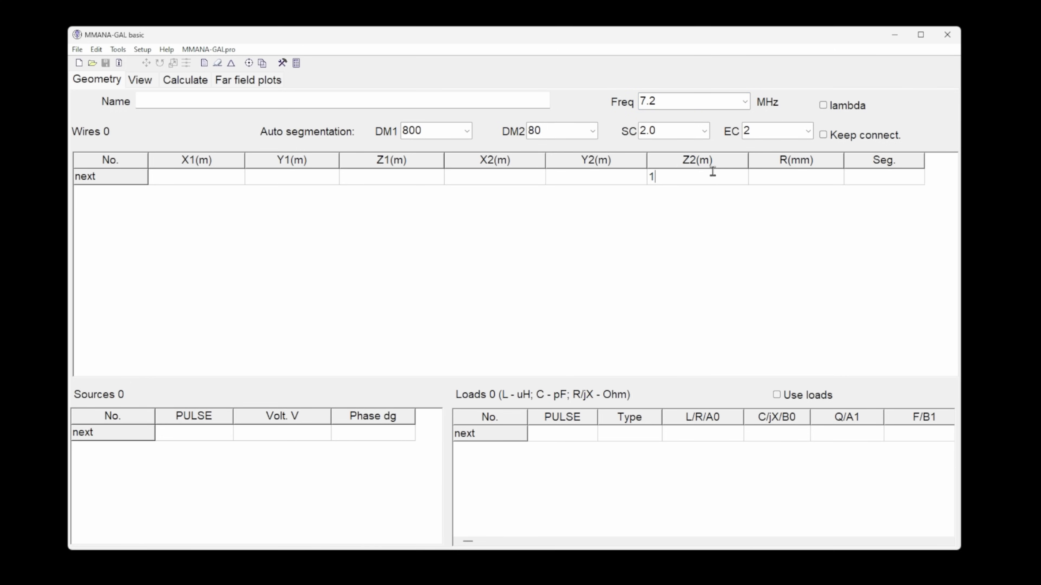
text(2)
key(Return)
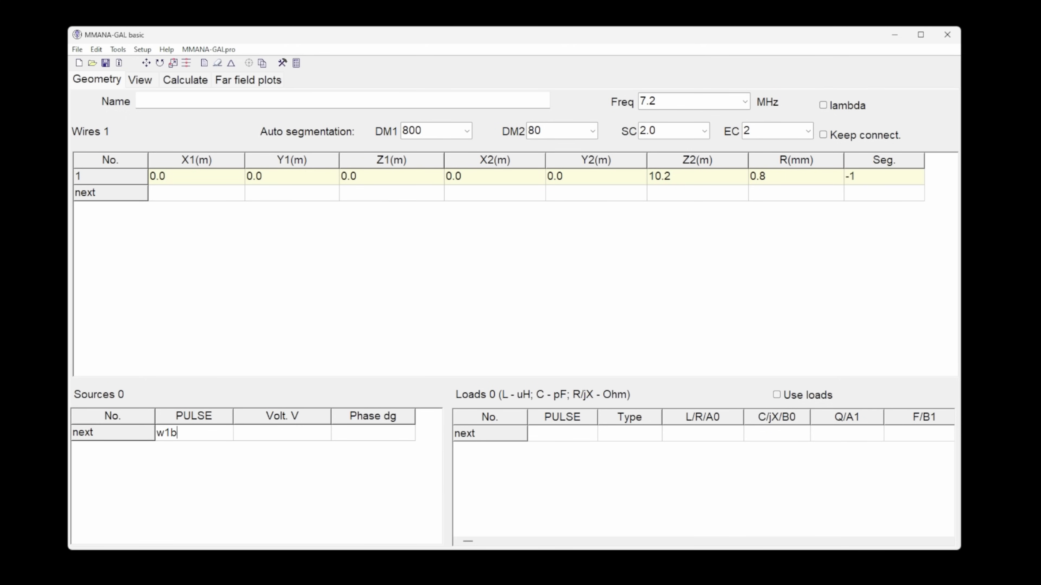
text(w1b)
key(Return)
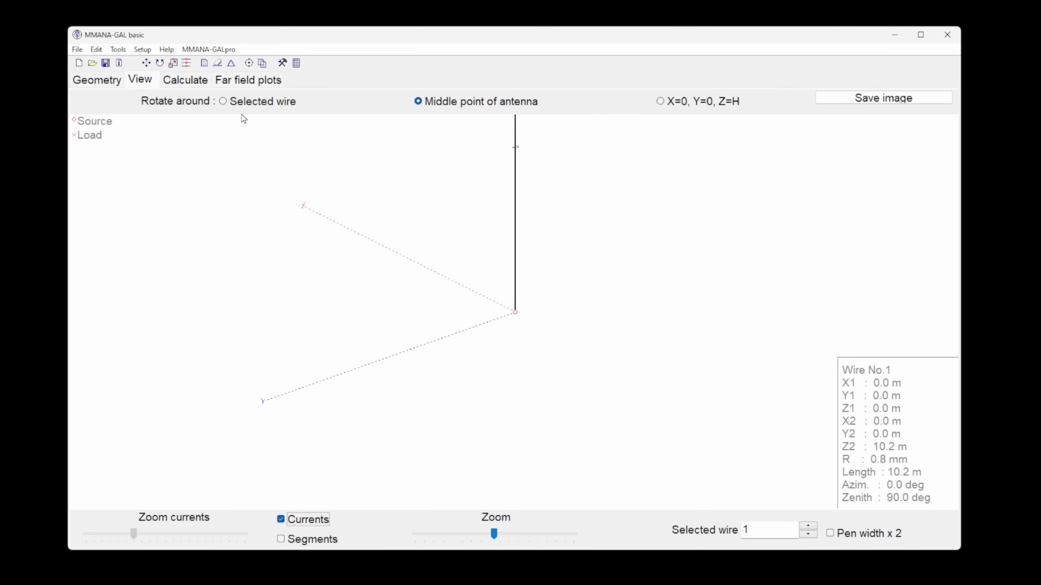
Calculate the vertical at 7.2 MHz and show its azimuth far-field plot at 5° elevation.
click(191, 79)
click(128, 535)
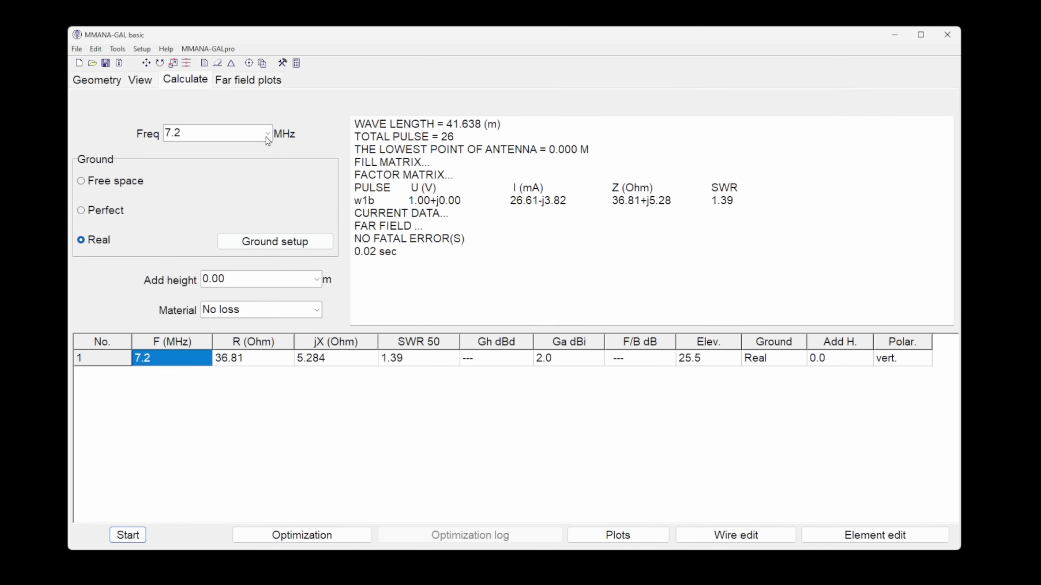
click(259, 80)
click(272, 536)
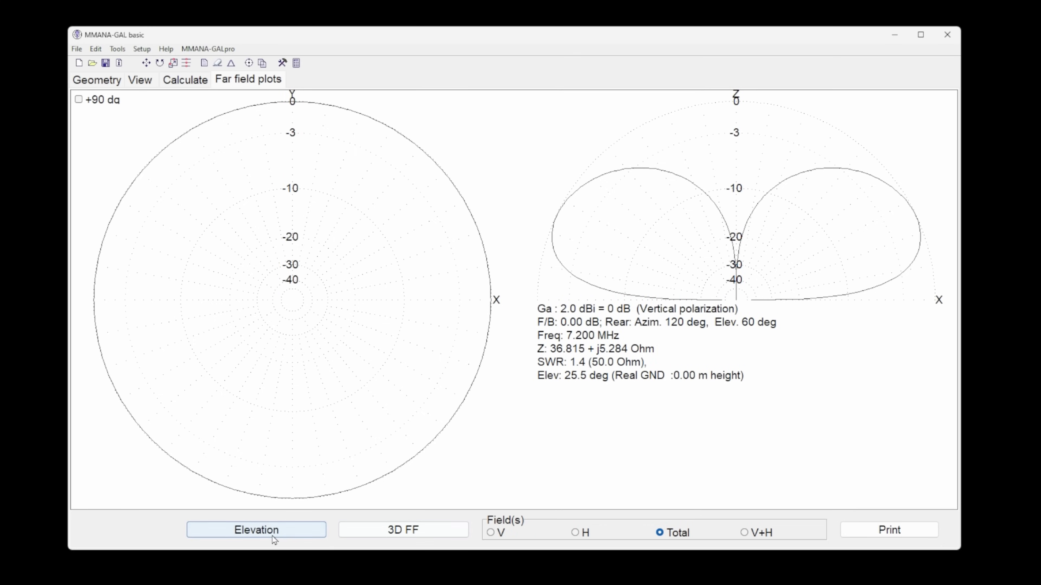
text(5)
key(Return)
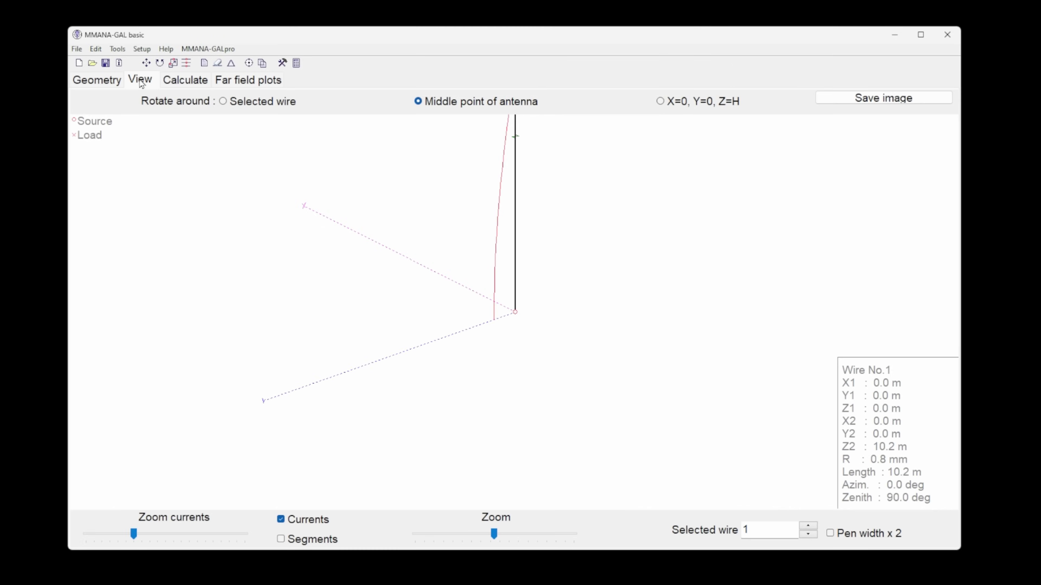
Tilt the vertical 15° counter-clockwise about the Y axis and turn the 3D view to inspect it.
click(159, 64)
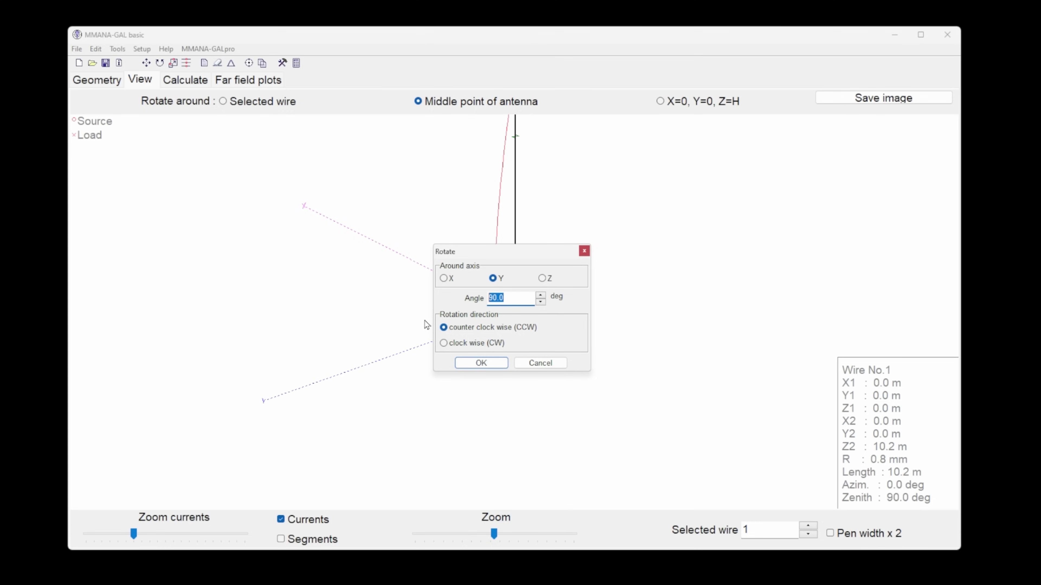
click(481, 363)
key(Left)
key(Left)
key(Left)
key(Left)
key(Left)
key(Left)
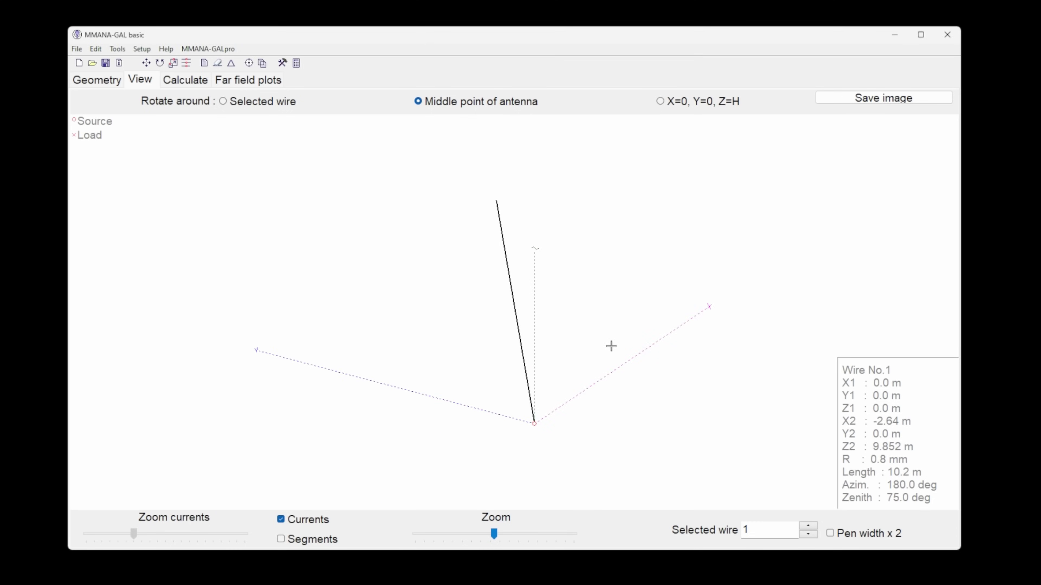
key(Left)
key(Left)
key(Left)
key(Left)
key(Left)
key(Left)
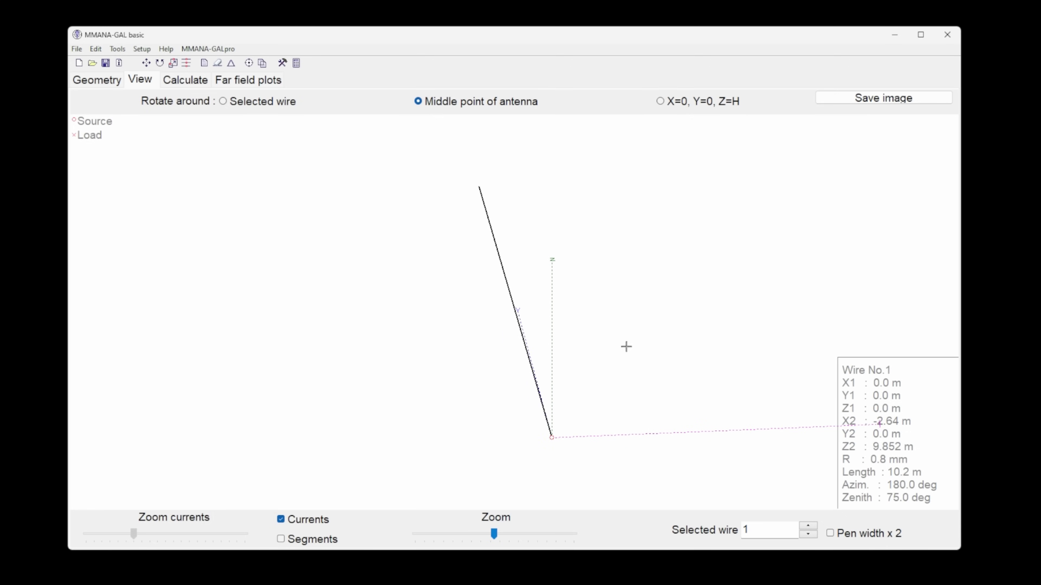
Recalculate the tilted vertical, plot its 5° elevation azimuth pattern, and read the gain at -179°.
click(192, 82)
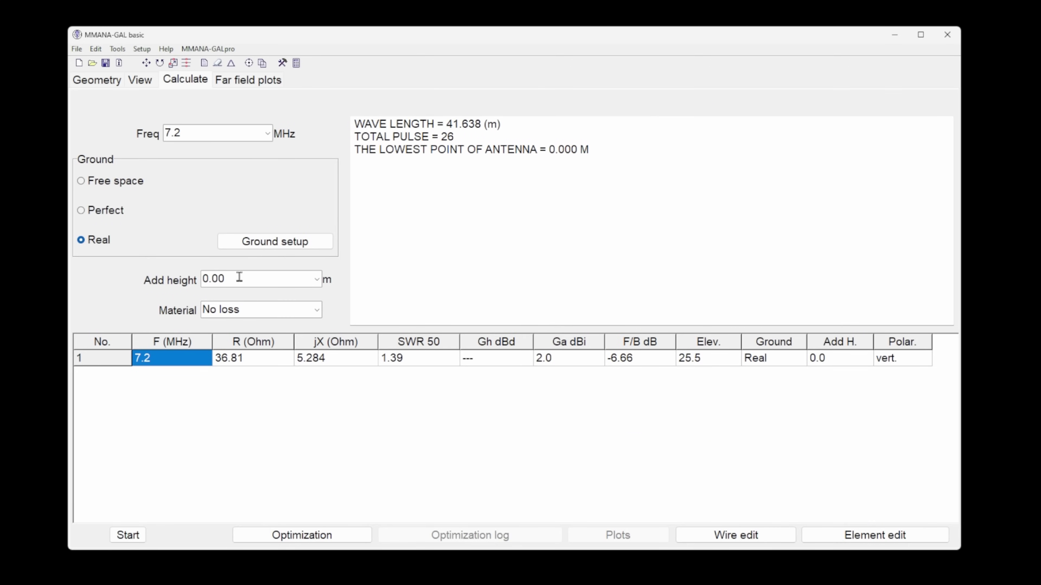
click(141, 537)
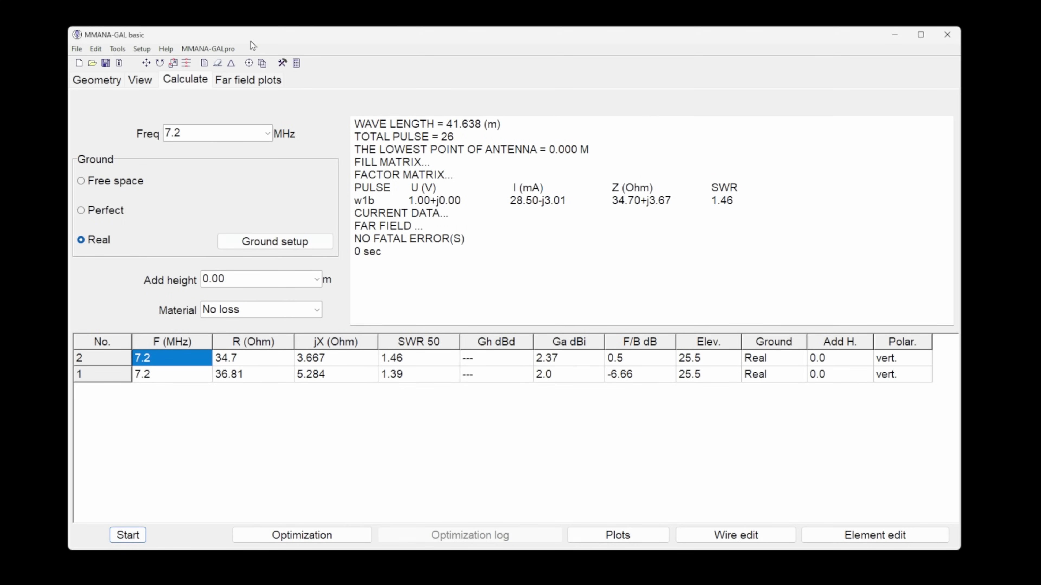
click(271, 84)
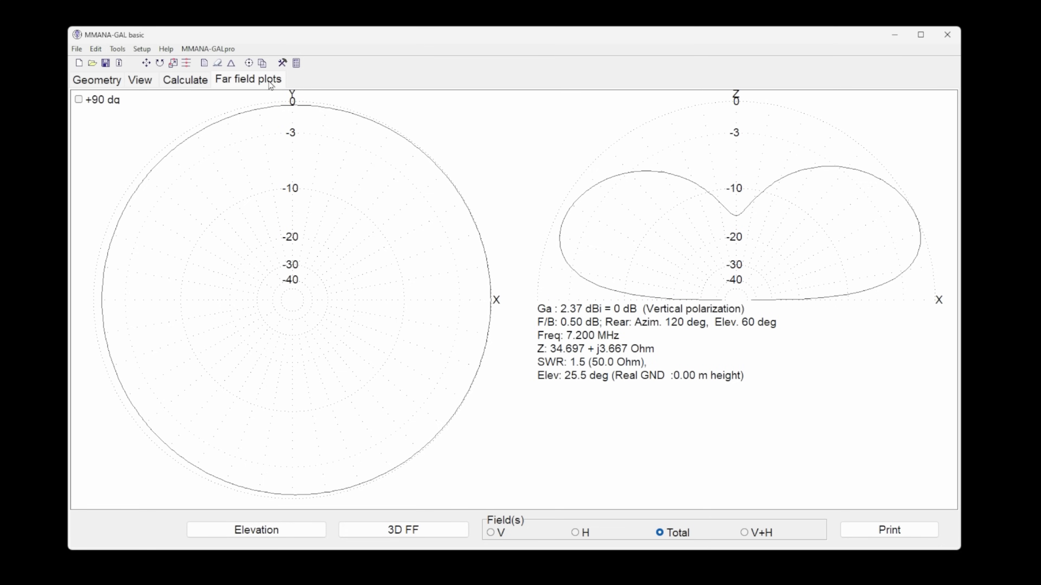
click(299, 533)
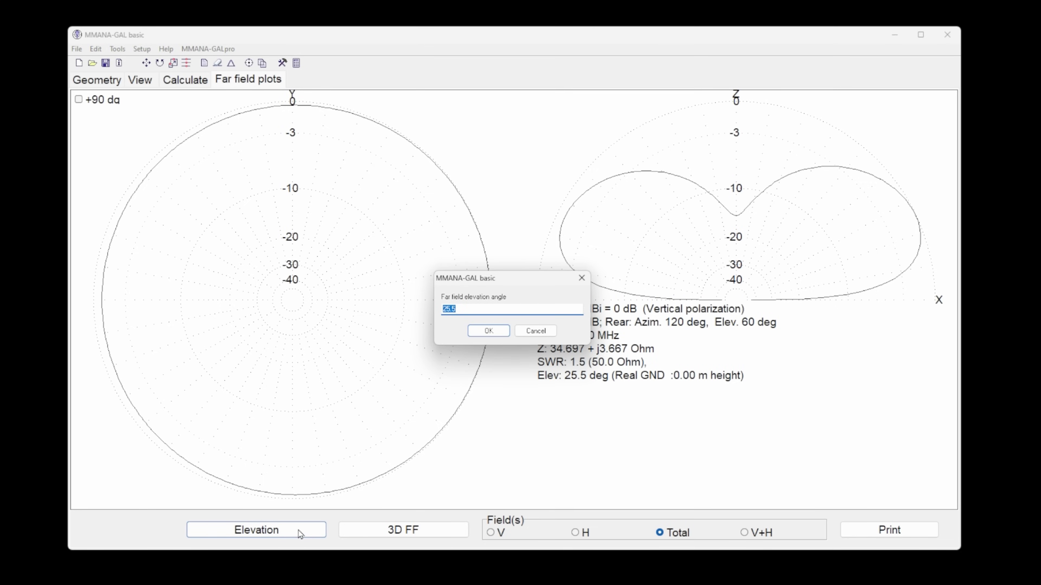
text(5)
key(Return)
click(463, 304)
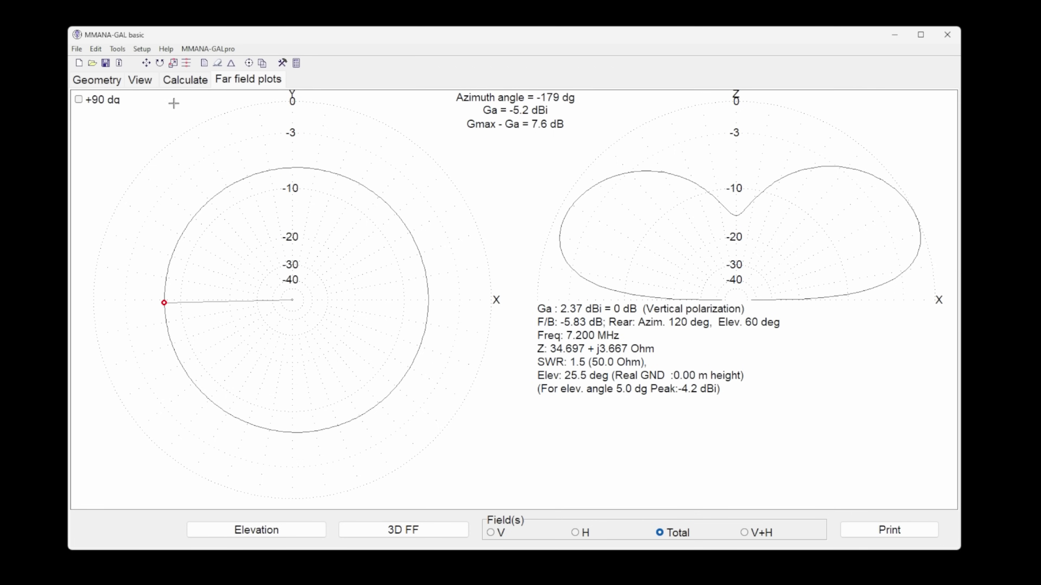
click(140, 80)
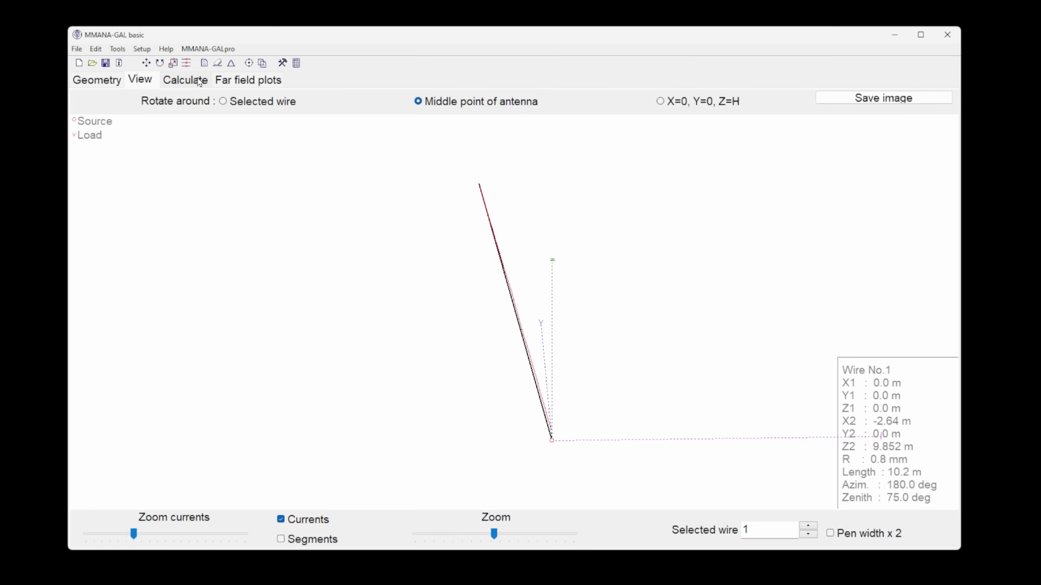
click(199, 82)
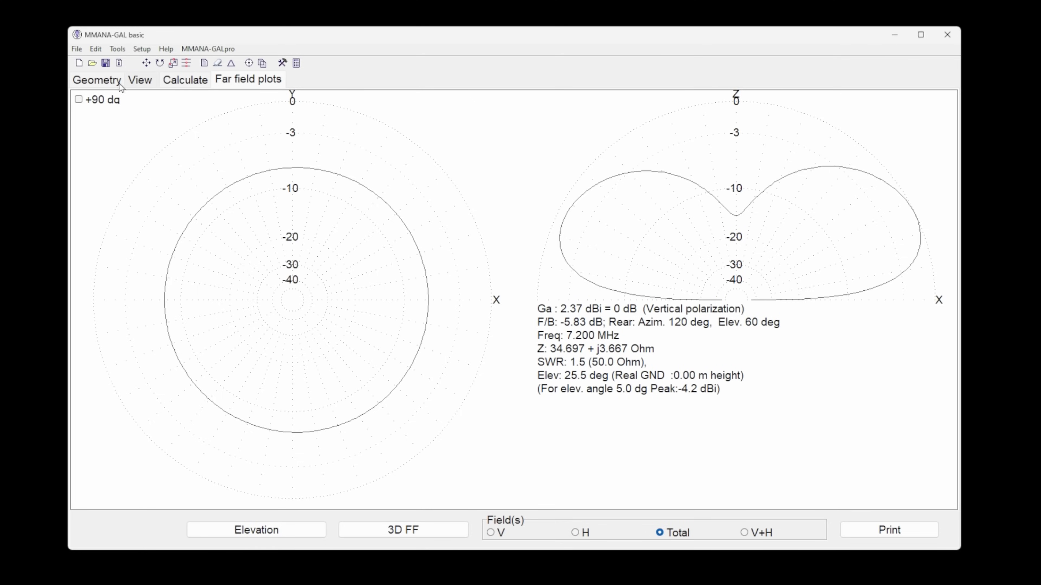
Show the tilted vertical in the 3D View tab.
click(149, 83)
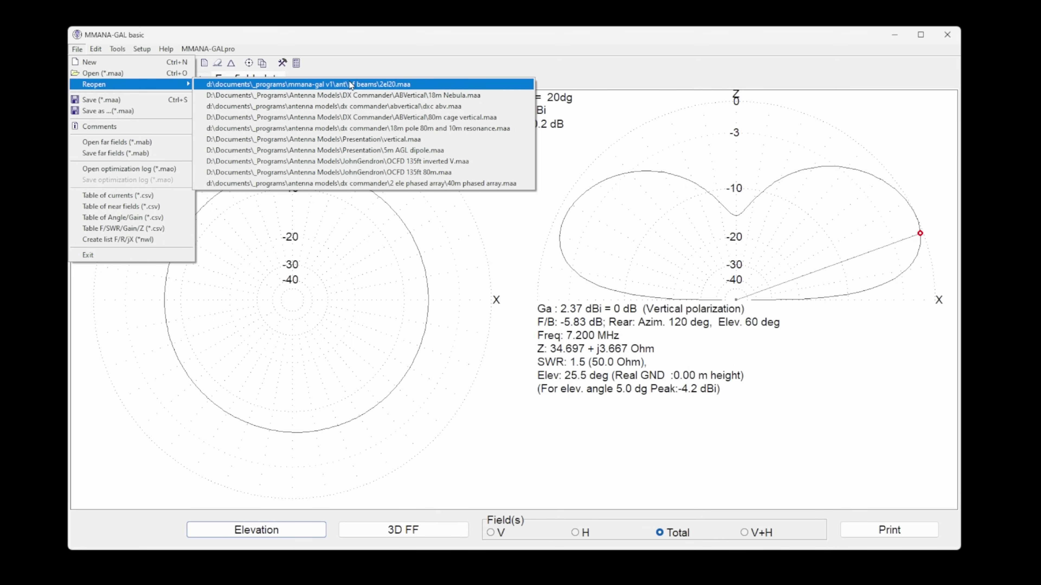
Reopen the 2el20.maa Yagi, check it in 3D, and set the ground to Real.
click(351, 84)
click(141, 80)
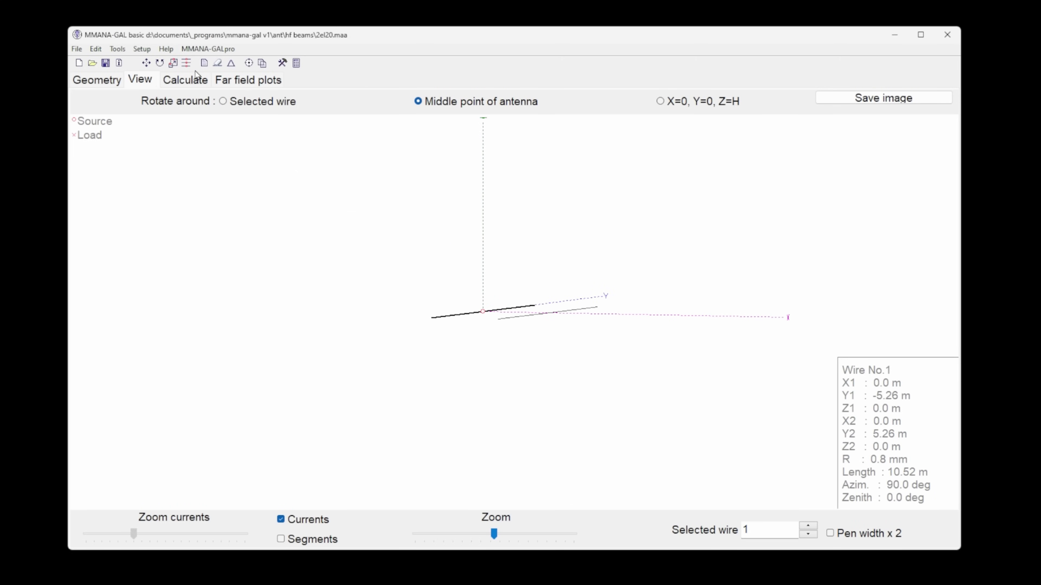
click(193, 81)
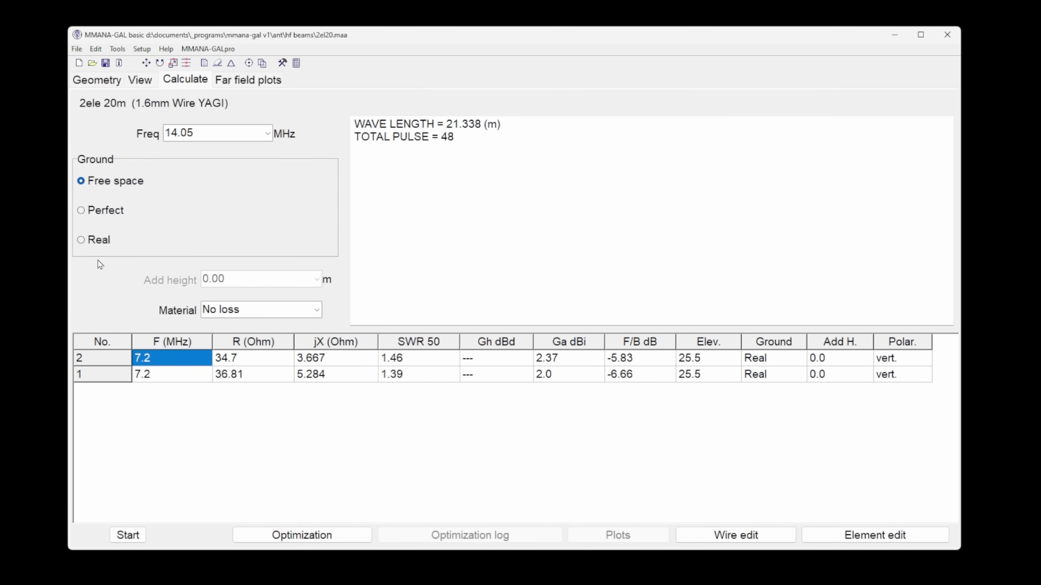
click(84, 241)
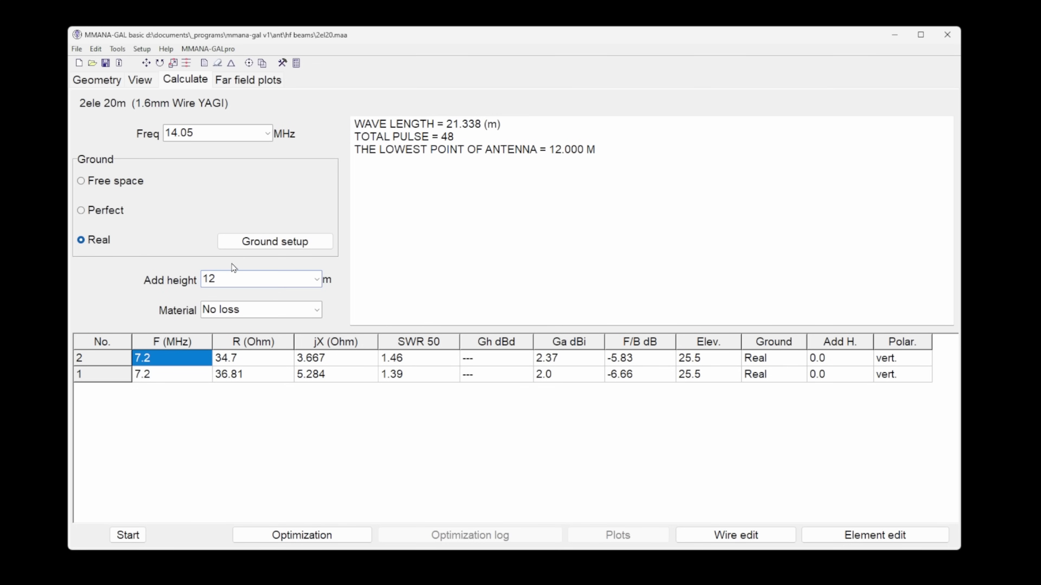
Calculate the Yagi at 14.05 MHz with 12 m added height and plot its 5° elevation azimuth pattern.
key(Tab)
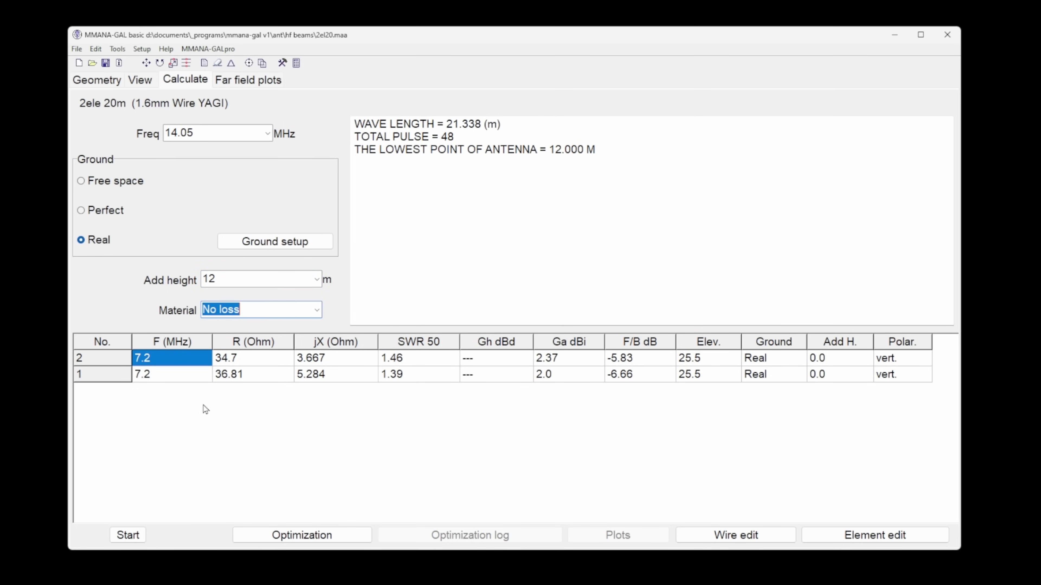
click(139, 536)
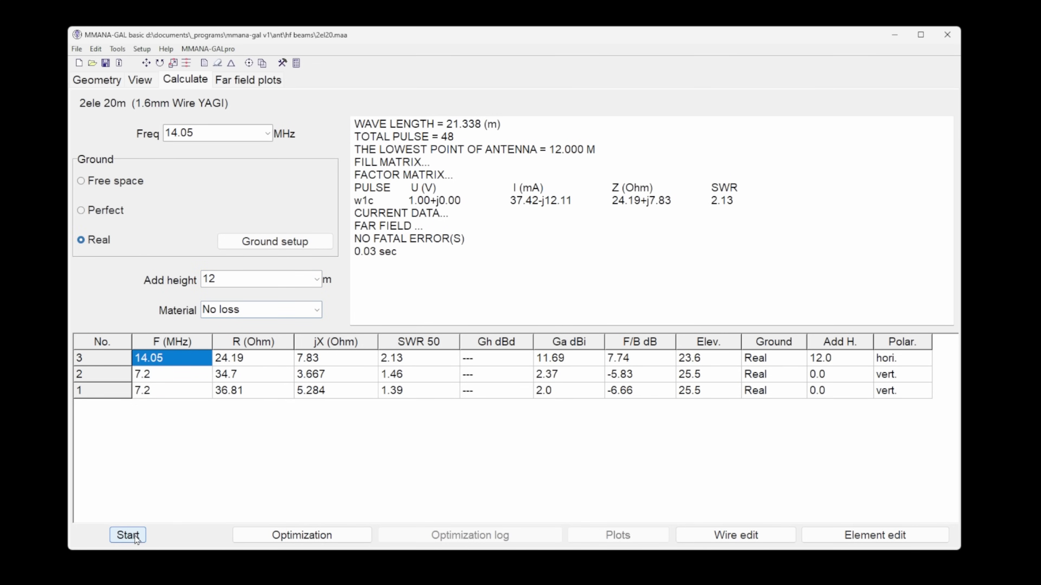
click(261, 81)
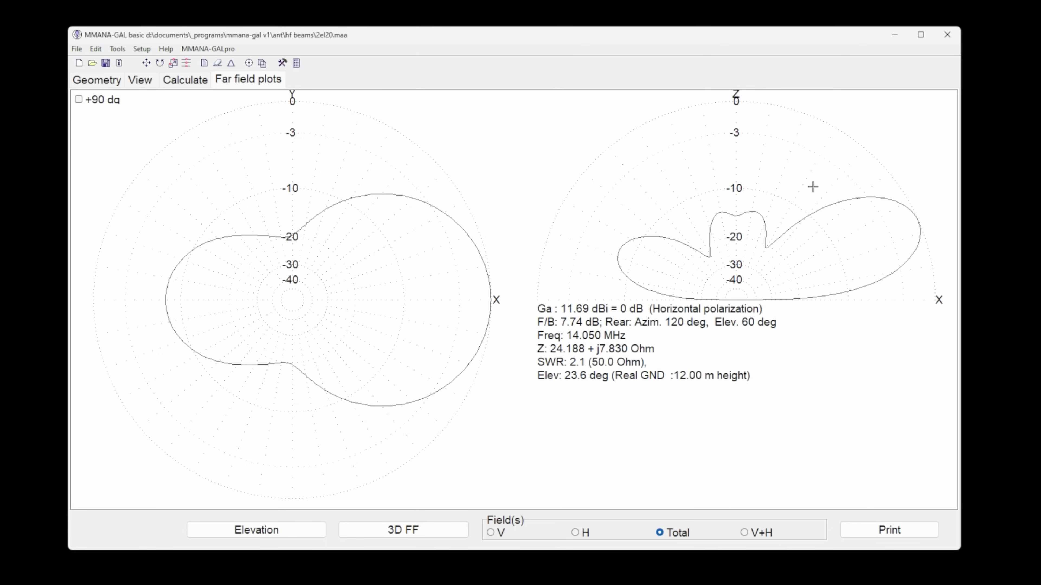
click(286, 531)
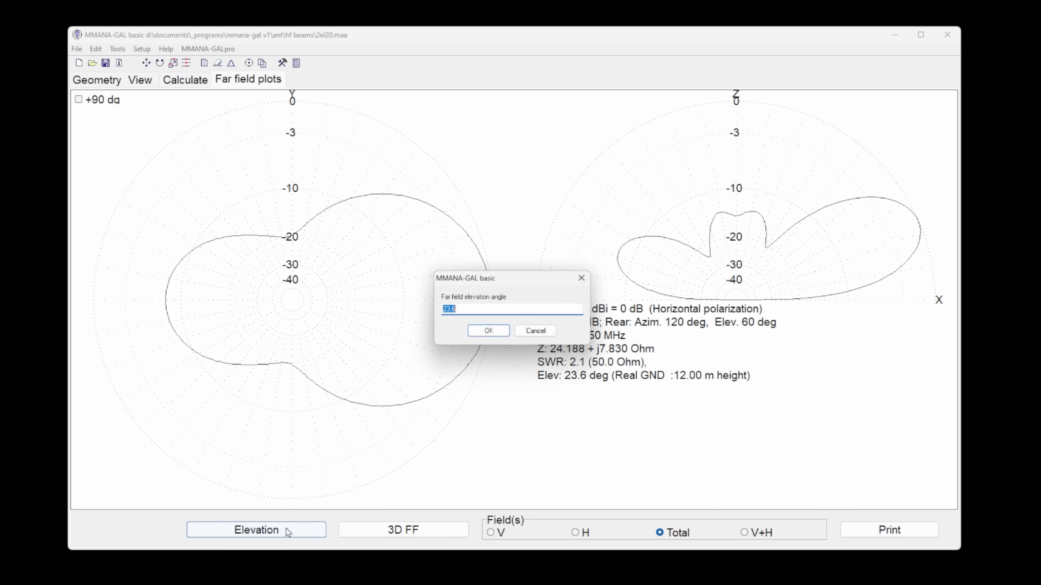
text(5)
key(Return)
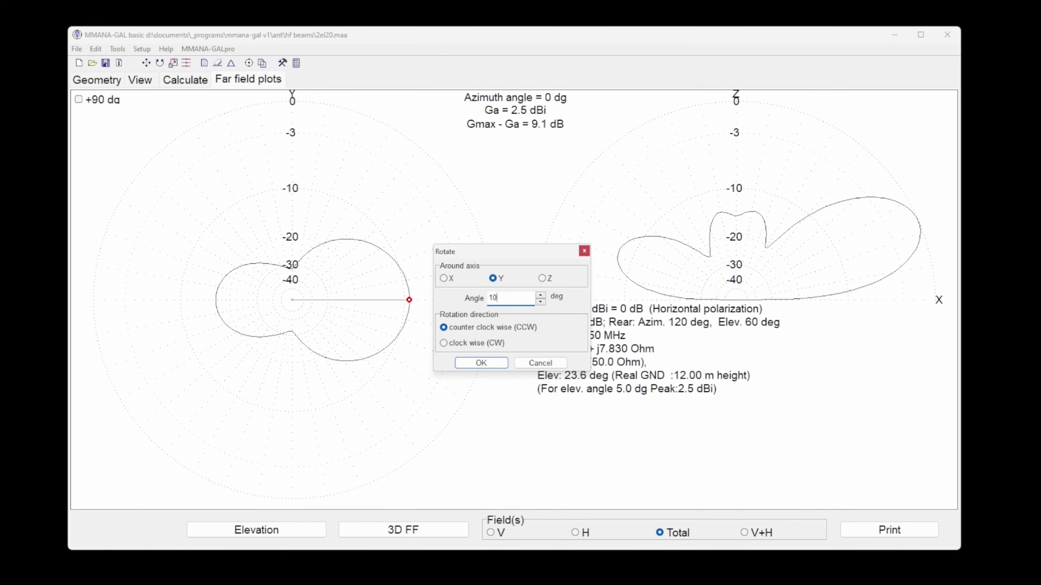
Apply the 10° Y-axis tilt to the Yagi and plot its azimuth pattern at 5° elevation.
click(469, 366)
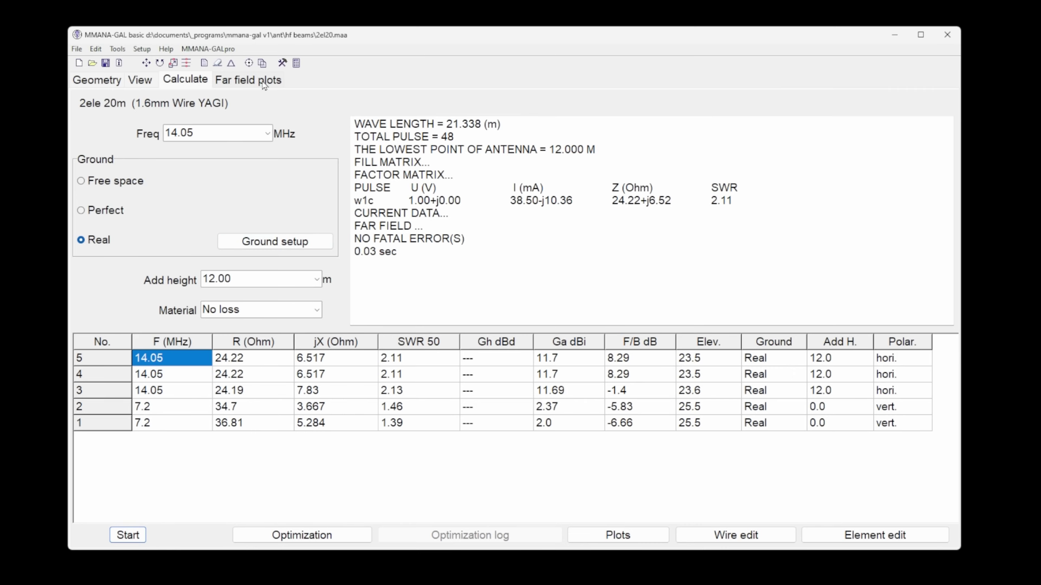
click(264, 82)
click(261, 535)
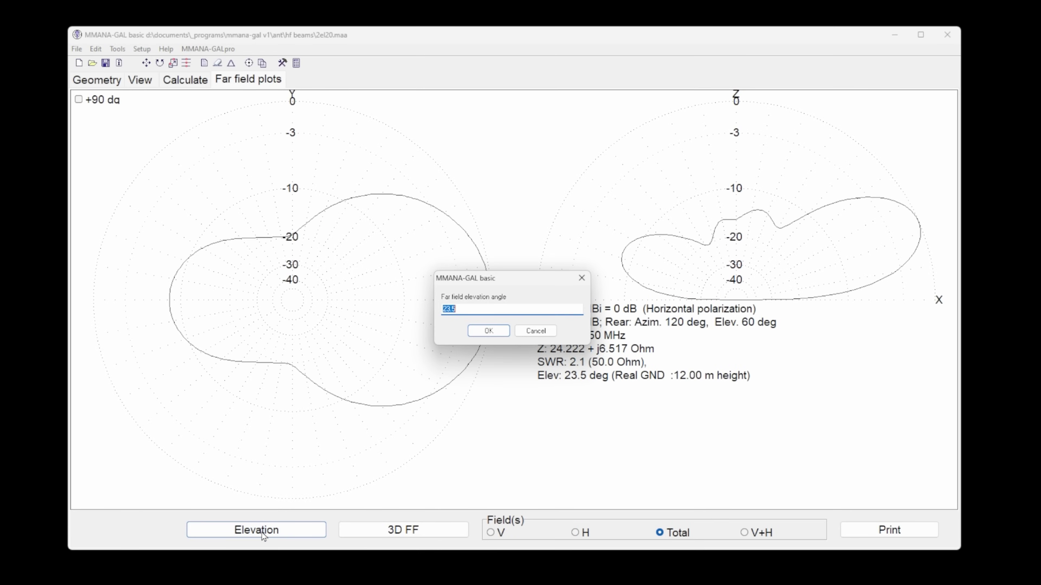
text(5)
key(Return)
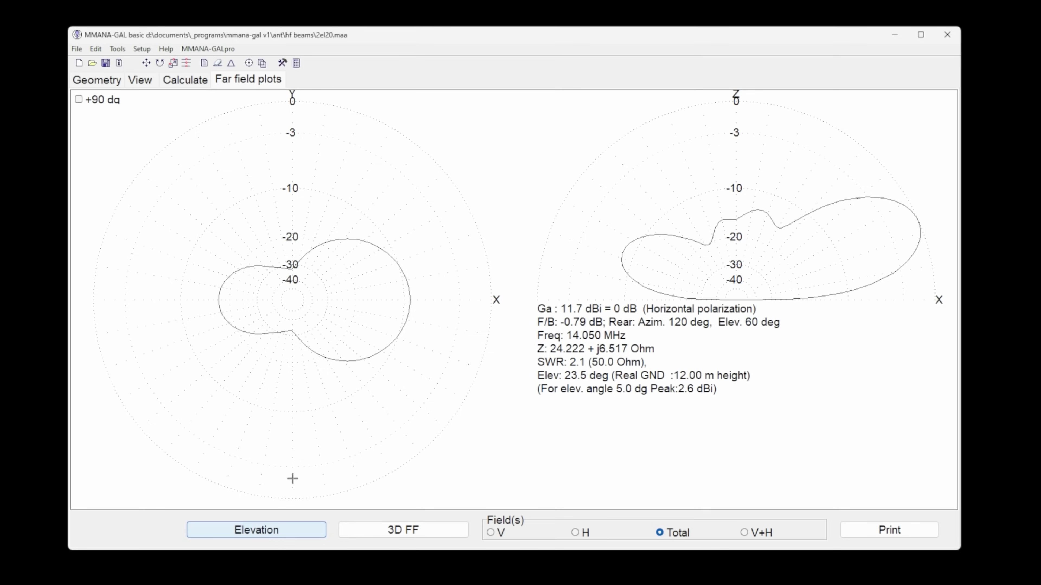